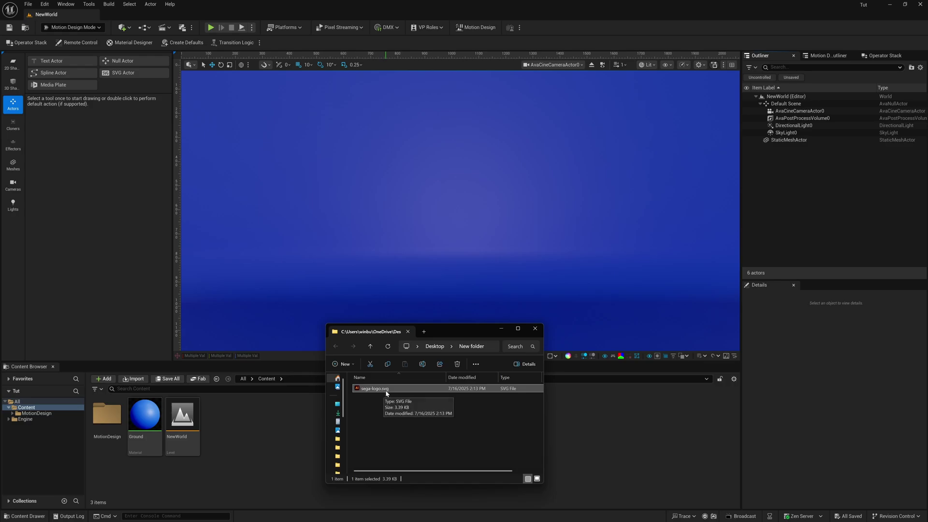
Step: Drag sega-logo.svg from File Explorer into the Content Browser to import it as SVG Data
{"action": "left_click_drag", "start_coordinate": [388, 392], "coordinate": [237, 420]}
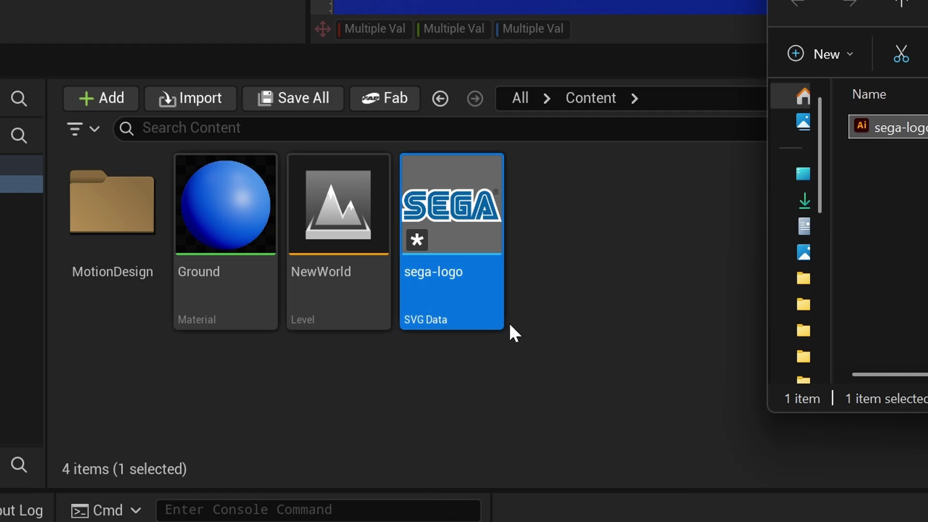
{"action": "left_click", "coordinate": [557, 338]}
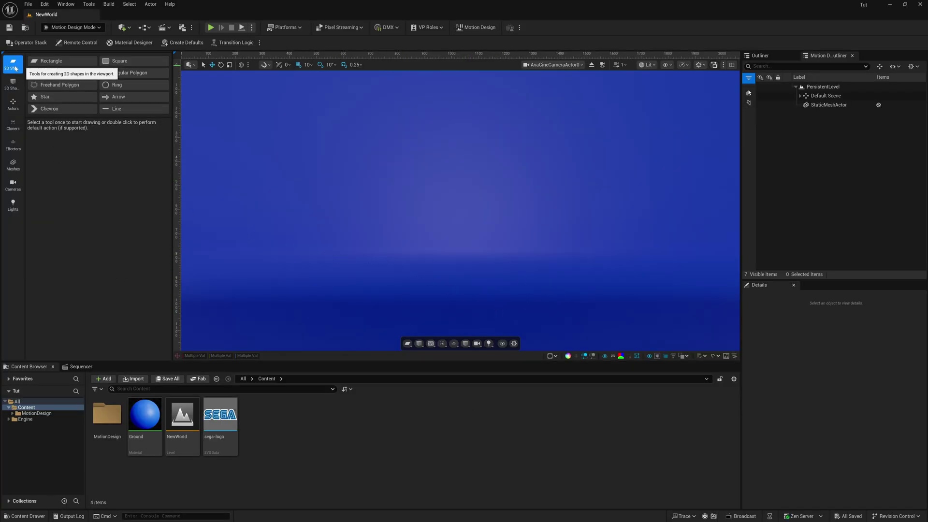
Step: Place an SVG Actor at 0, 0, 0 from the Actors list, select it, and enlarge its Details panel
{"action": "left_click", "coordinate": [13, 103]}
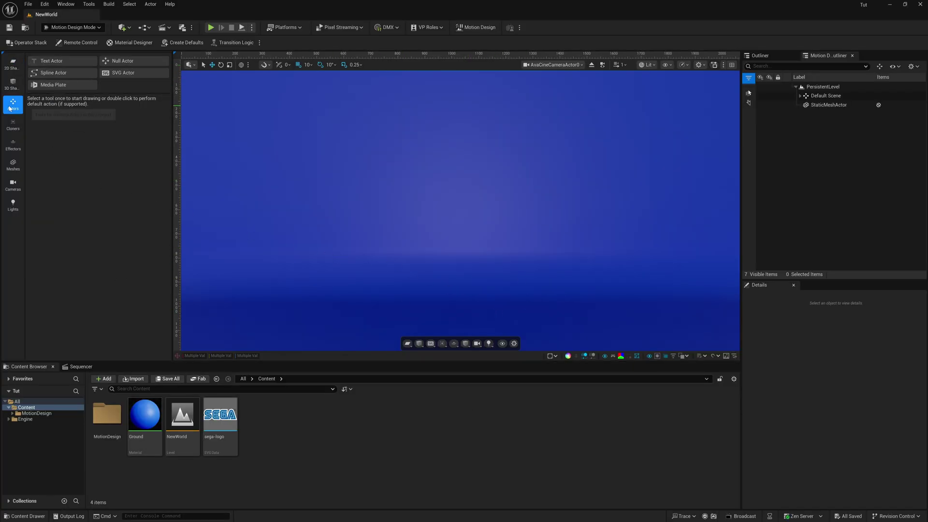
{"action": "double_click", "coordinate": [138, 73]}
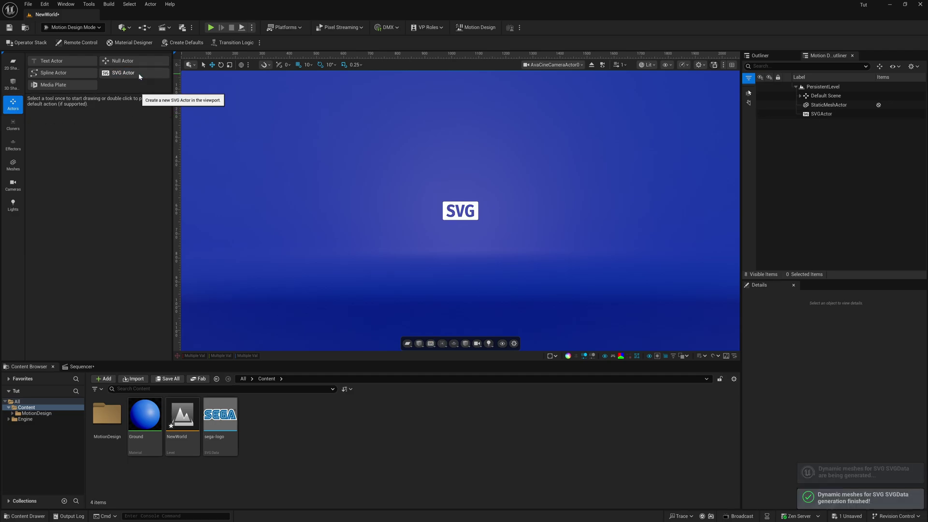
{"action": "left_click", "coordinate": [823, 116]}
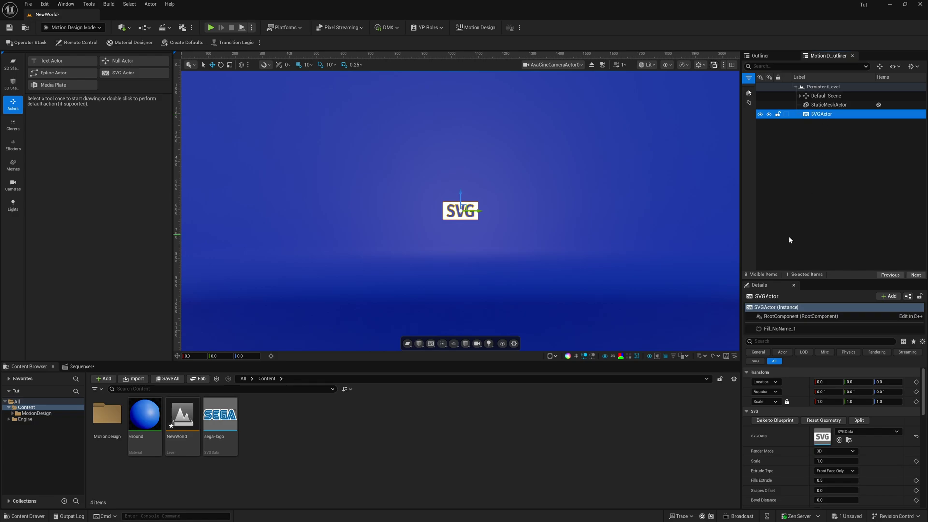
{"action": "left_click_drag", "start_coordinate": [821, 281], "coordinate": [827, 163]}
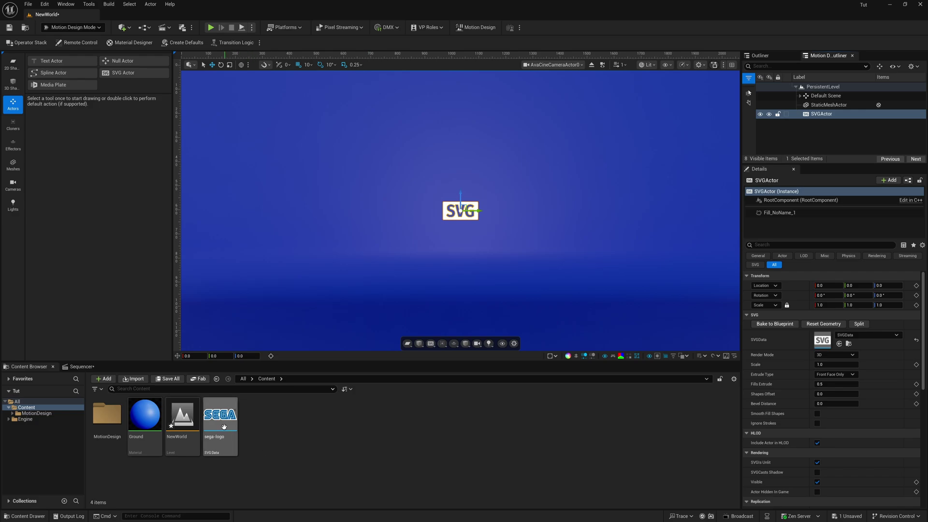
Step: Assign sega-logo as the SVGData, set Scale to 15, and increase Fills Extrude above 0.5
{"action": "left_click_drag", "start_coordinate": [220, 415], "coordinate": [826, 344]}
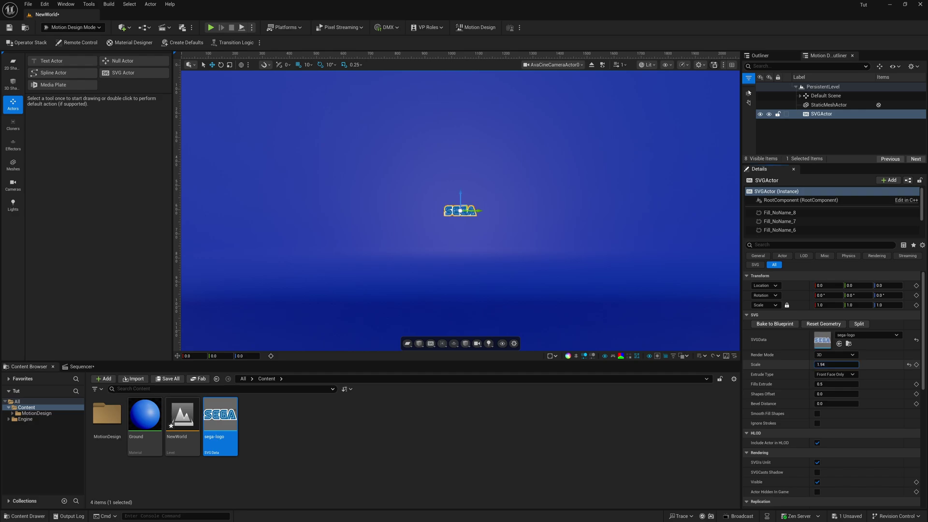
{"action": "left_click_drag", "start_coordinate": [821, 364], "coordinate": [817, 365]}
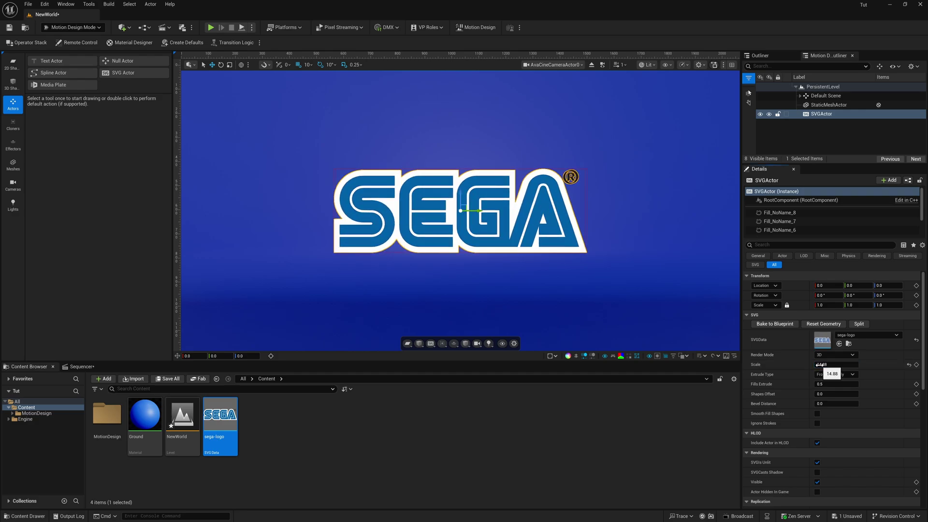
{"action": "type", "text": "15"}
{"action": "key", "text": "Return"}
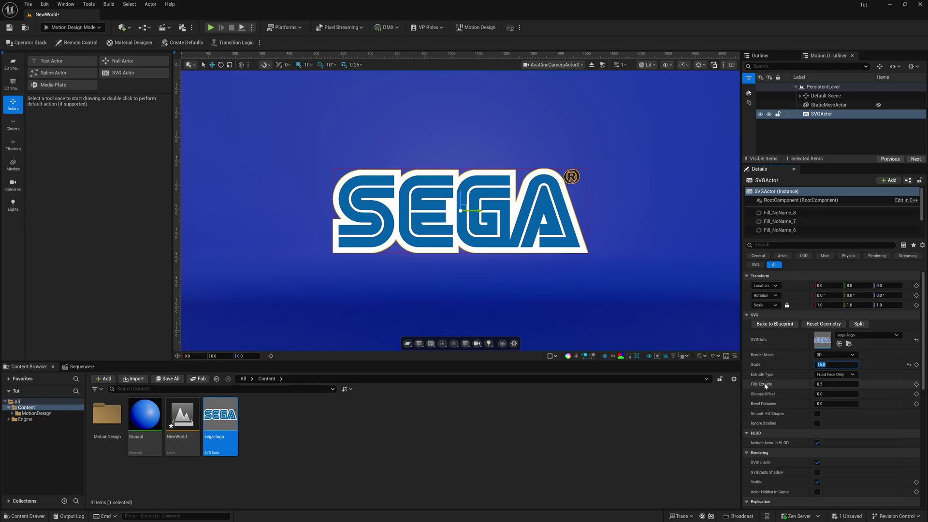
{"action": "left_click_drag", "start_coordinate": [820, 384], "coordinate": [819, 384]}
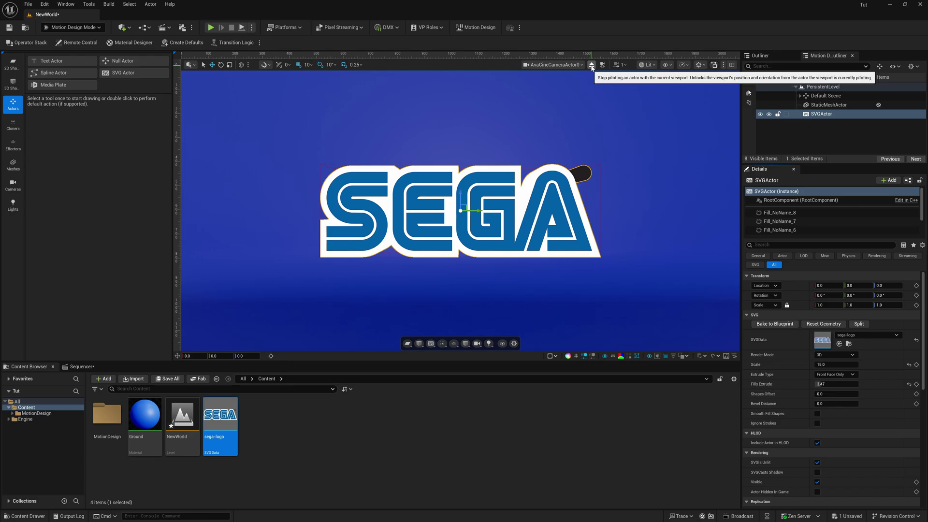
Step: Stop piloting, orbit to view the logo's side, and uncheck SVGs Unlit so it renders lit
{"action": "left_click", "coordinate": [592, 66]}
{"action": "mouse_move", "coordinate": [392, 177]}
{"action": "left_mouse_down", "text": "alt"}
{"action": "mouse_move", "coordinate": [338, 178]}
{"action": "mouse_move", "coordinate": [393, 178]}
{"action": "left_mouse_up", "text": "alt"}
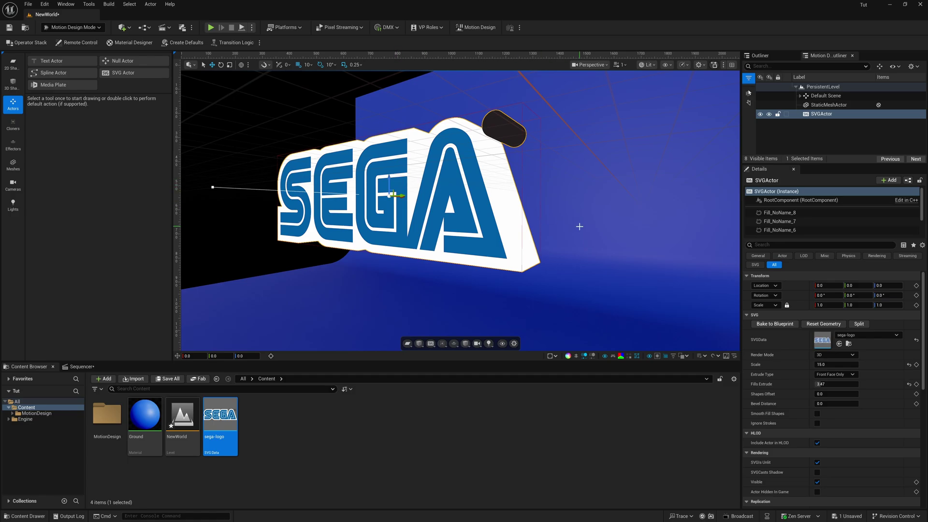
{"action": "scroll", "coordinate": [785, 393], "scroll_direction": "down", "scroll_amount": 3}
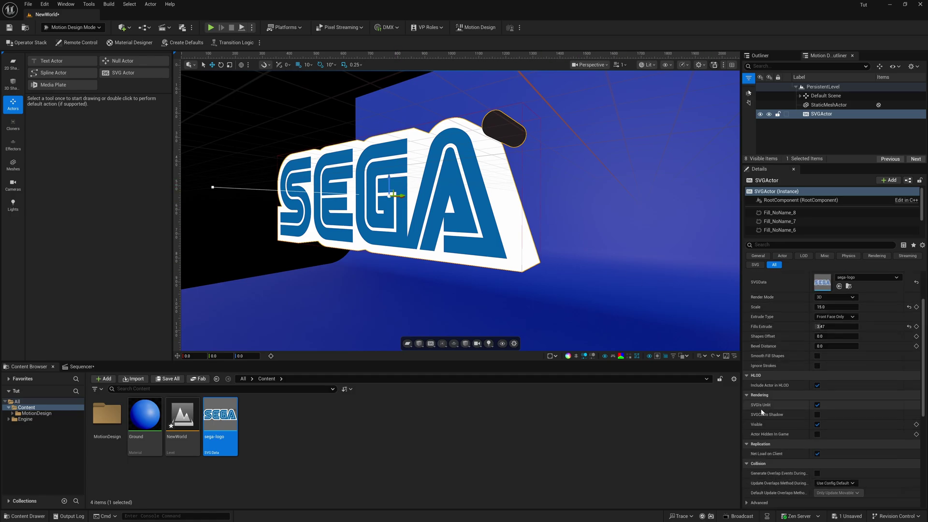
{"action": "left_click", "coordinate": [817, 405]}
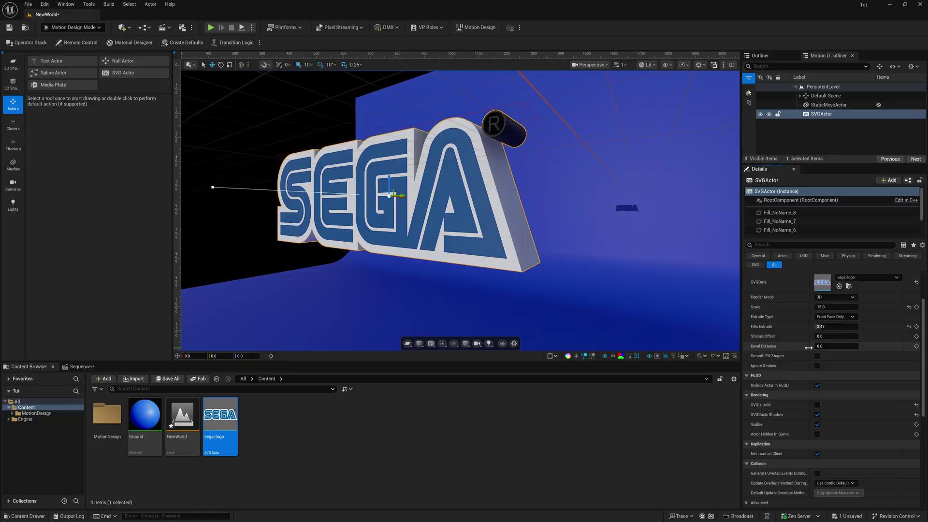
Step: Set the logo's Bevel Distance to 0.03, after briefly trying 0.05
{"action": "left_click_drag", "start_coordinate": [818, 345], "coordinate": [836, 342]}
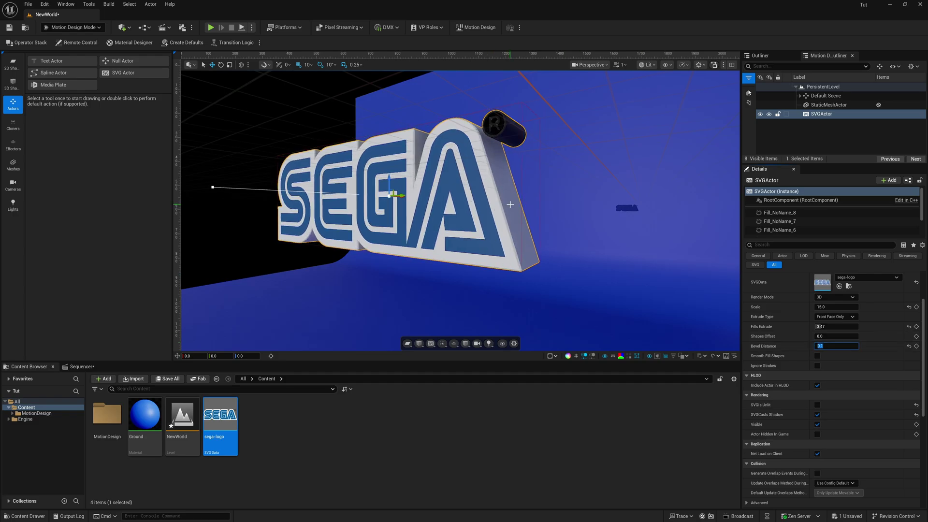
{"action": "scroll", "coordinate": [495, 122], "scroll_direction": "down", "scroll_amount": 6}
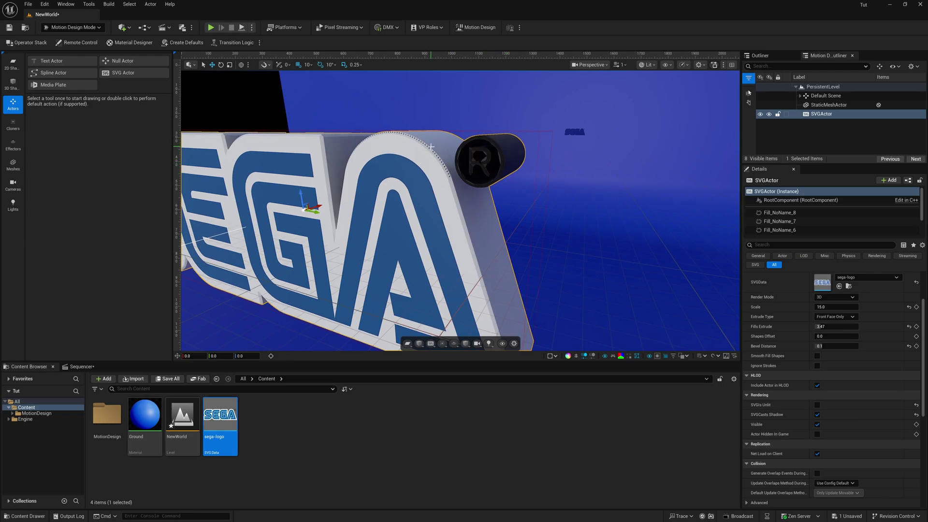
{"action": "left_click", "coordinate": [832, 343]}
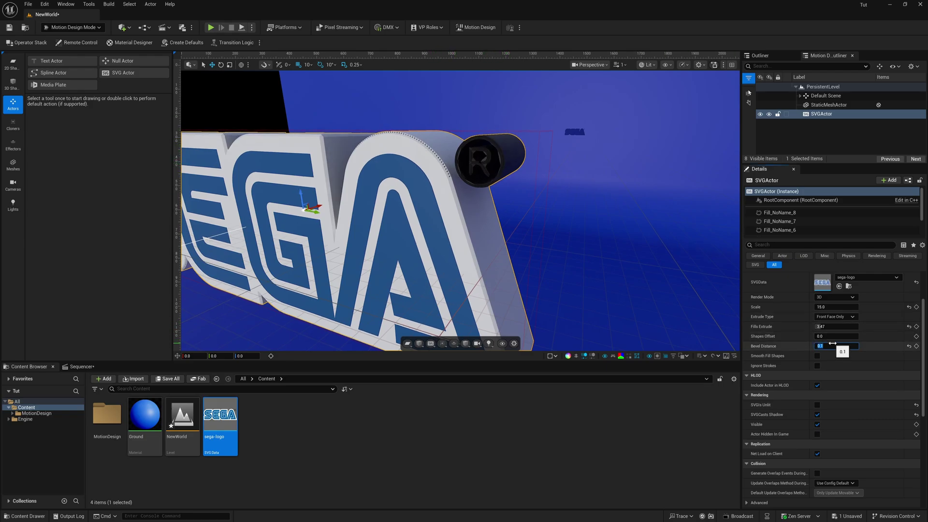
{"action": "type", "text": ".05"}
{"action": "key", "text": "Return"}
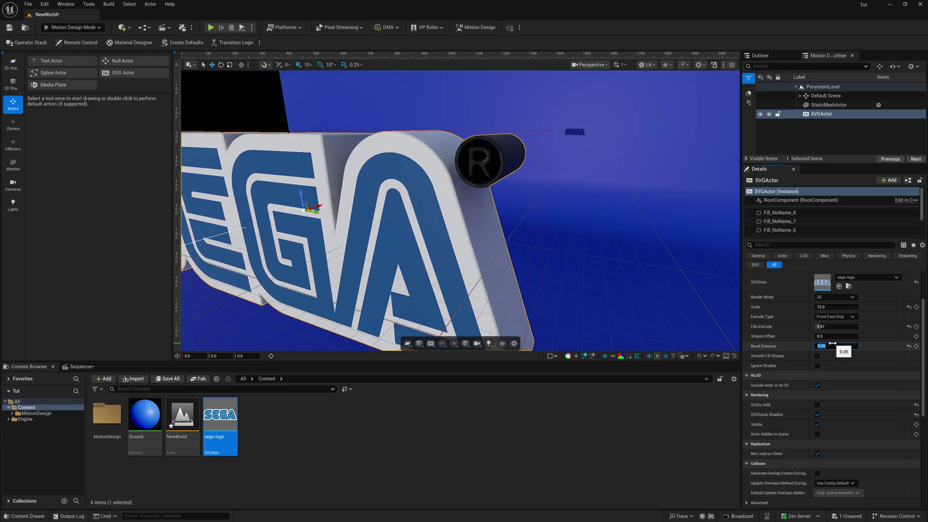
{"action": "type", "text": "0.03"}
{"action": "key", "text": "Return"}
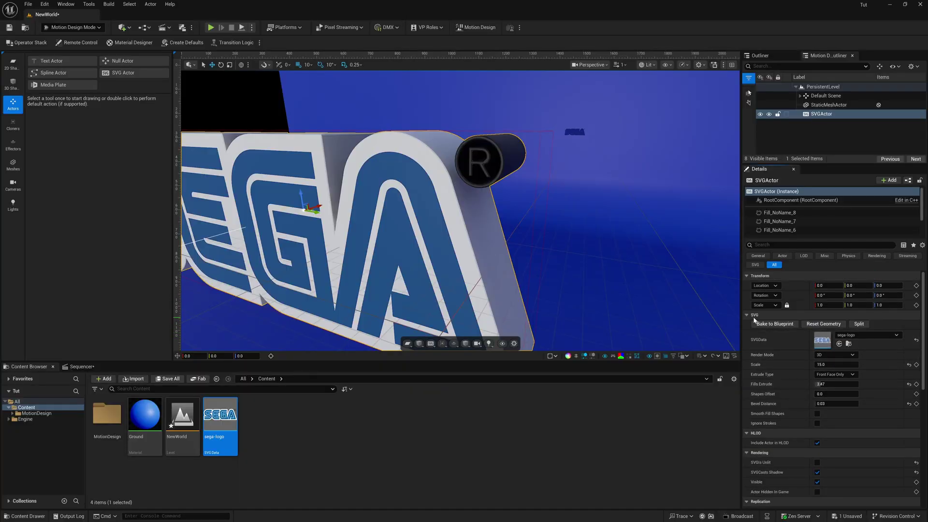
Step: Bake the SVG actor to BP_sega-logo_Baked, check its Assets folder, and place the blueprint in the level
{"action": "left_click", "coordinate": [771, 328]}
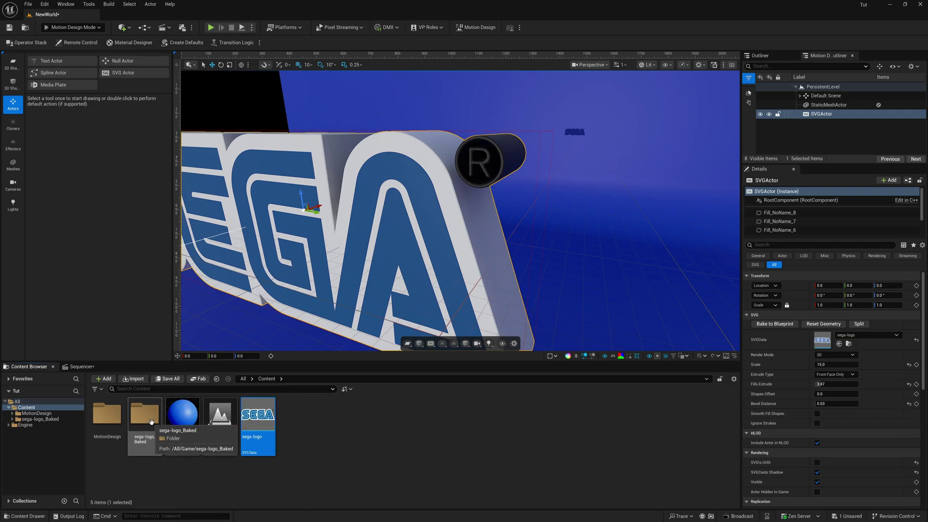
{"action": "double_click", "coordinate": [150, 420]}
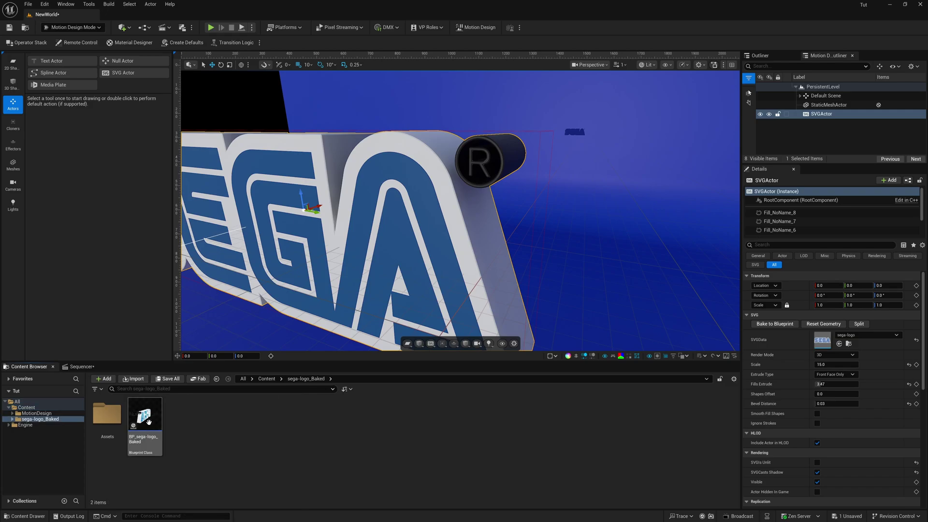
{"action": "double_click", "coordinate": [119, 425]}
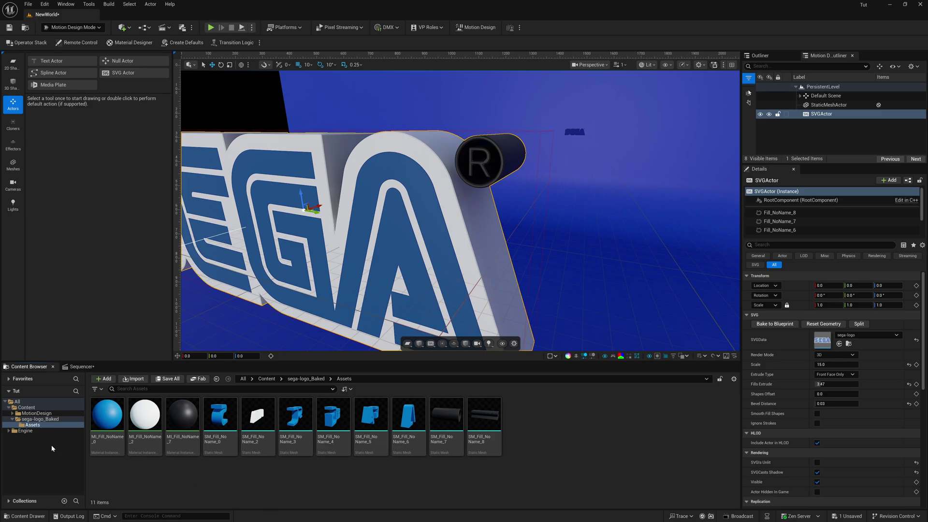
{"action": "left_click", "coordinate": [43, 419]}
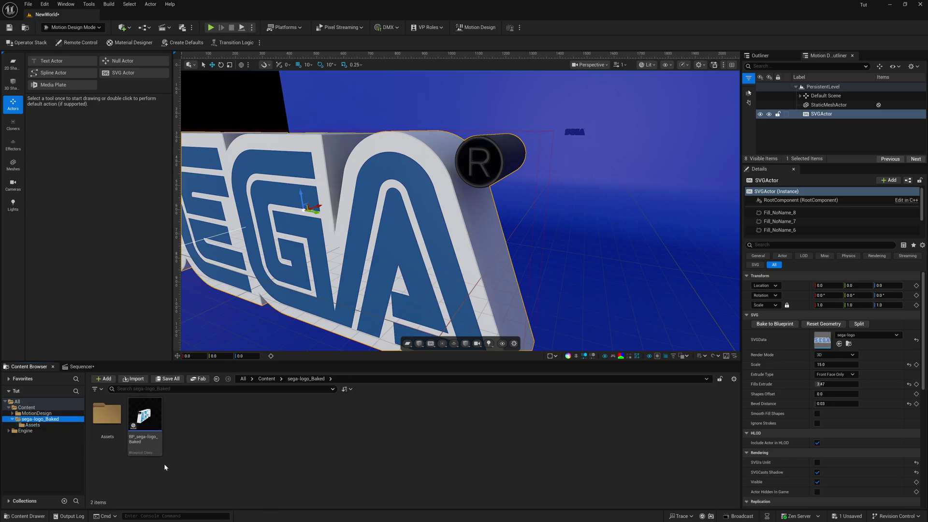
{"action": "left_click_drag", "start_coordinate": [146, 452], "coordinate": [591, 248]}
{"action": "left_click_drag", "start_coordinate": [586, 297], "coordinate": [584, 245]}
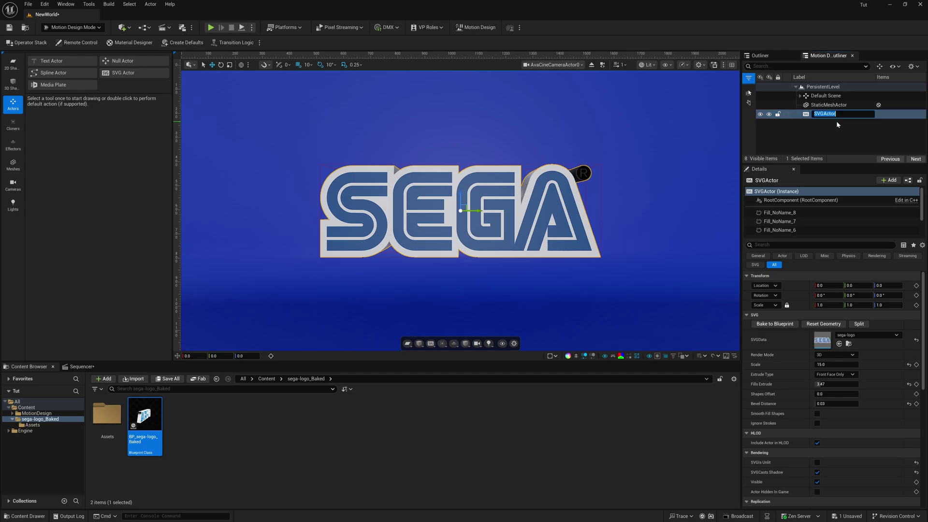
Step: Split SVGActor and expand SVGActor_Split to browse pieces Fill_NoName_8 through Fill_NoName_0
{"action": "left_click", "coordinate": [828, 116]}
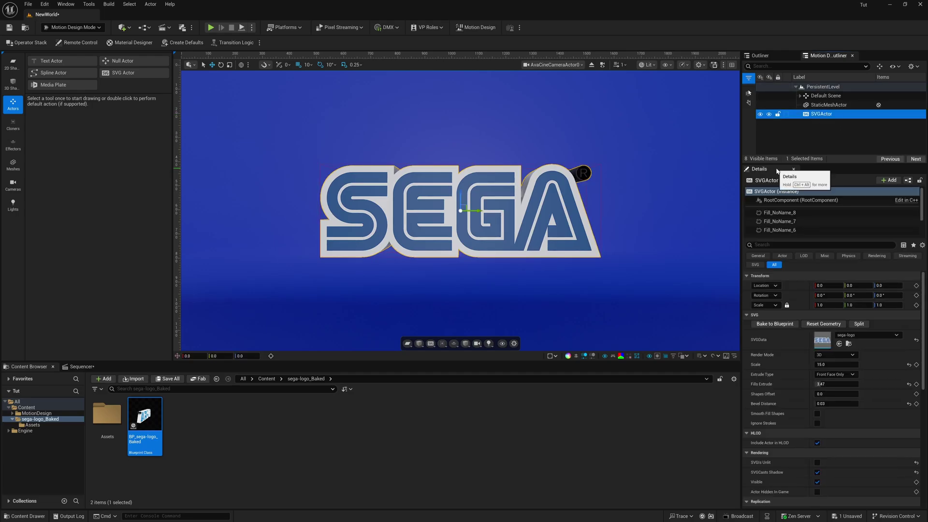
{"action": "left_click", "coordinate": [859, 324]}
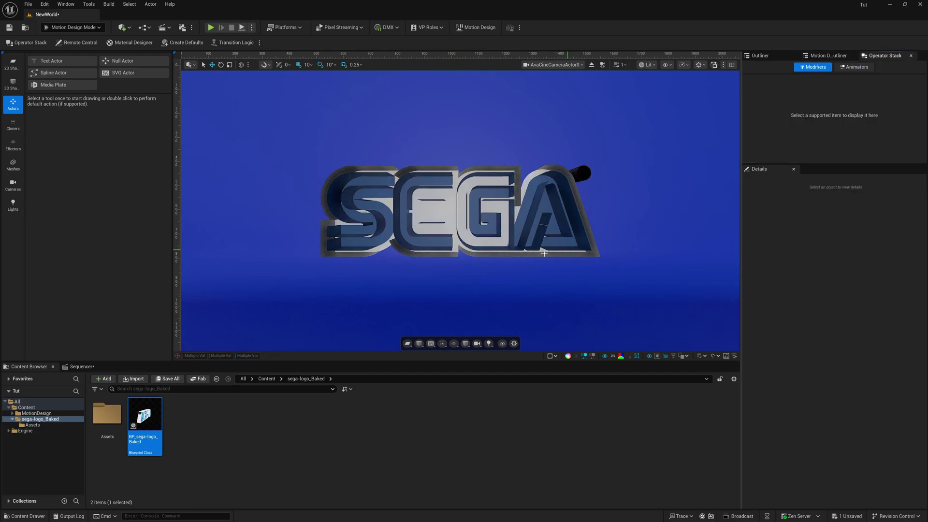
{"action": "left_click", "coordinate": [829, 55]}
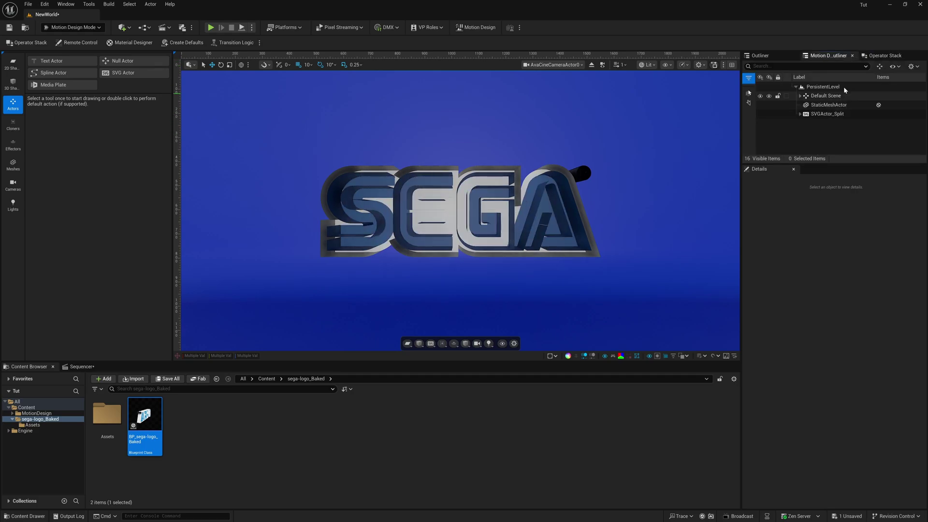
{"action": "double_click", "coordinate": [821, 115]}
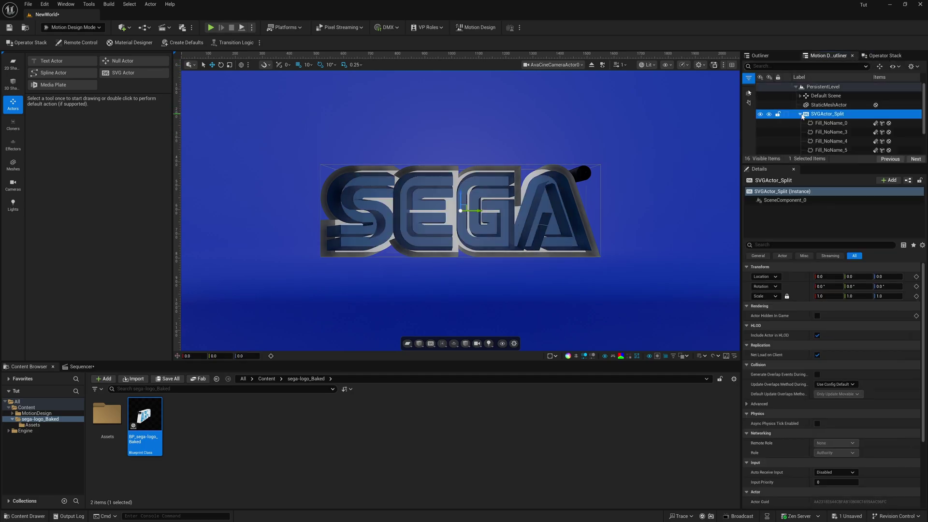
{"action": "left_click_drag", "start_coordinate": [824, 164], "coordinate": [824, 258]}
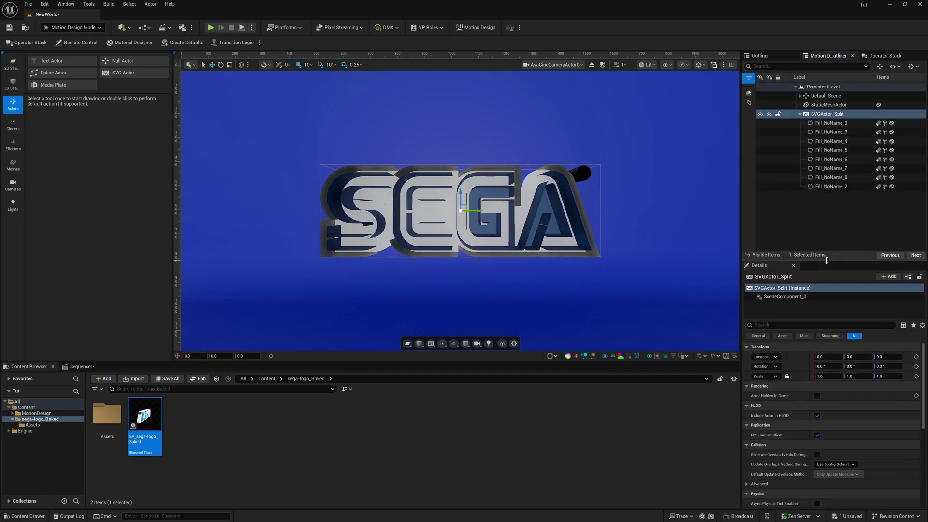
{"action": "left_click", "coordinate": [840, 177]}
{"action": "key", "text": "Up"}
{"action": "key", "text": "Up"}
{"action": "key", "text": "Up"}
{"action": "key", "text": "Up"}
{"action": "key", "text": "Up"}
{"action": "key", "text": "Up"}
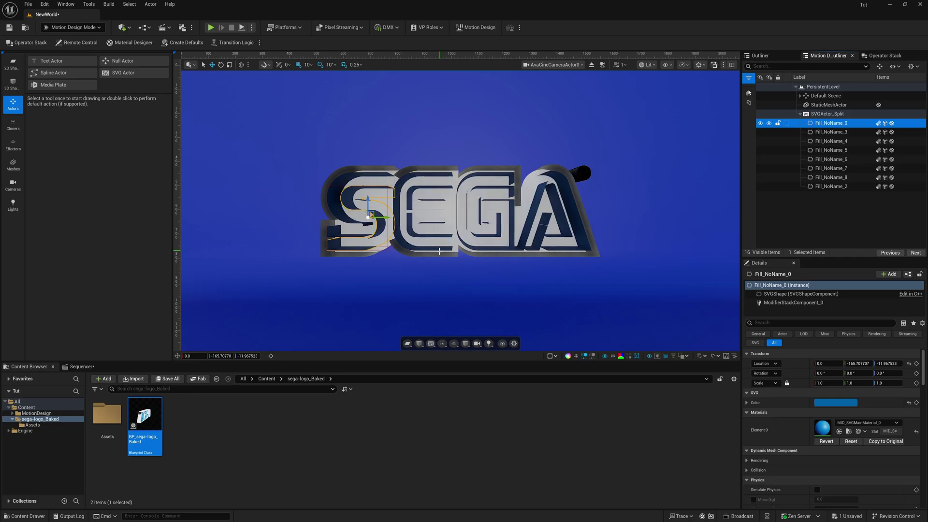
Step: Create a material named NewMaterial in the Content folder and open it
{"action": "left_click", "coordinate": [29, 408]}
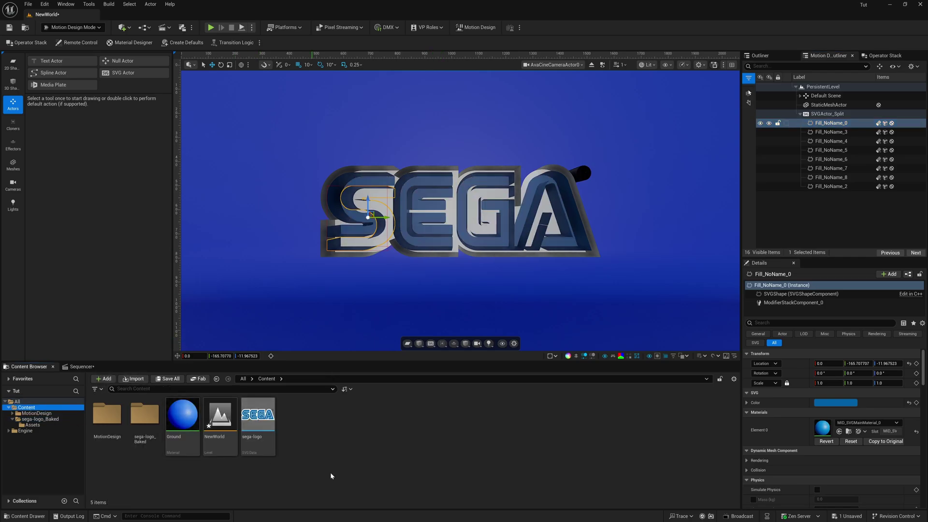
{"action": "right_click", "coordinate": [308, 431]}
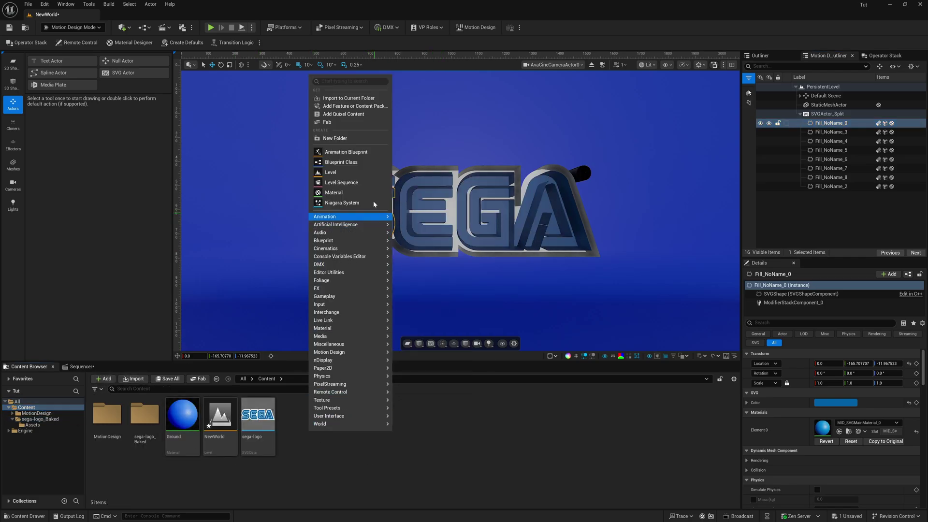
{"action": "key", "text": "Return"}
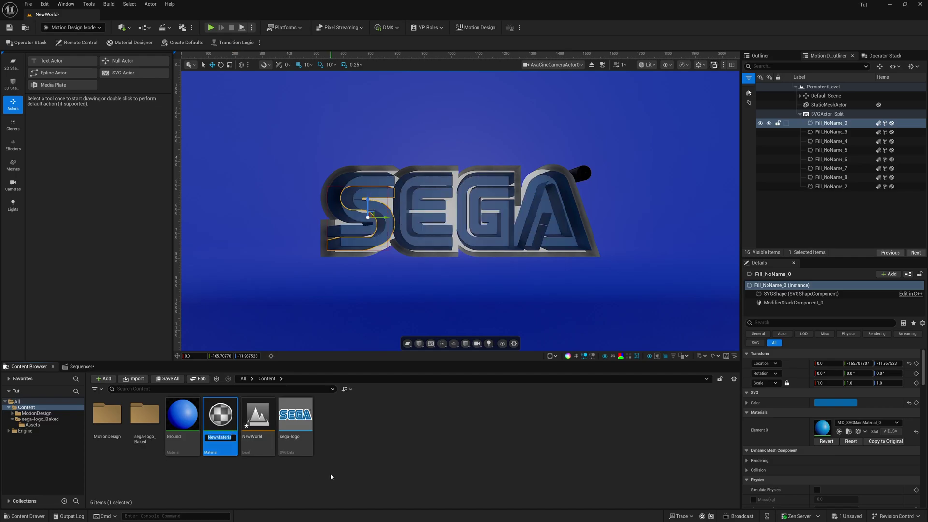
{"action": "double_click", "coordinate": [220, 416]}
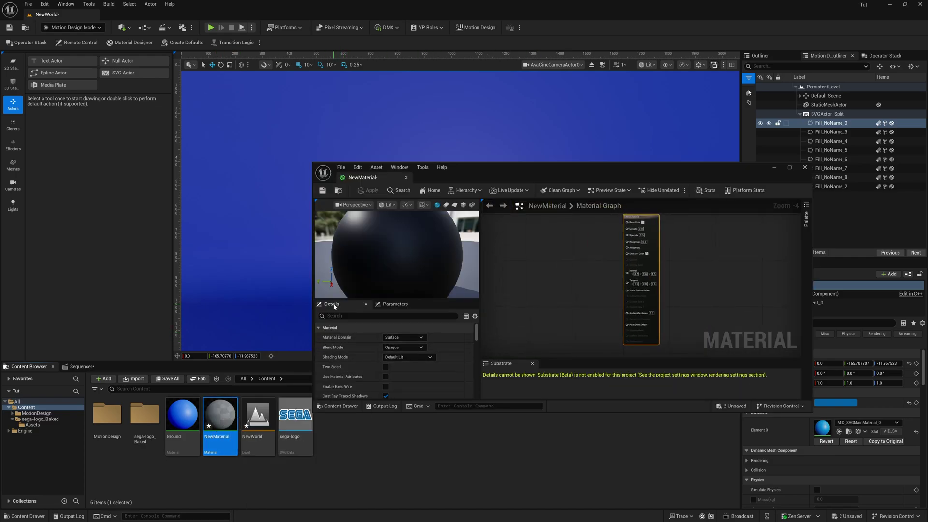
Step: Make NewMaterial two-sided with a white 0.852 base colour, then apply and save
{"action": "left_click", "coordinate": [385, 368]}
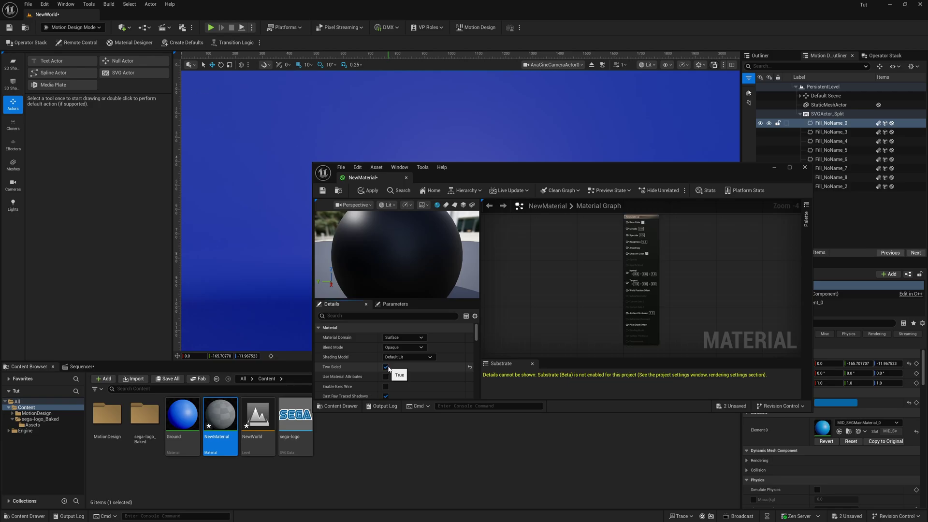
{"action": "left_click", "coordinate": [643, 222]}
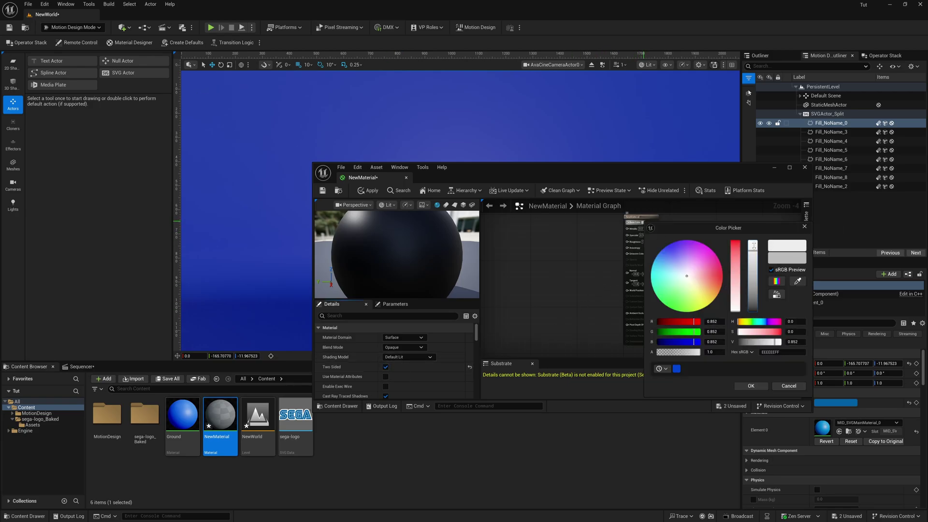
{"action": "left_click_drag", "start_coordinate": [753, 246], "coordinate": [753, 240]}
{"action": "left_click", "coordinate": [750, 386]}
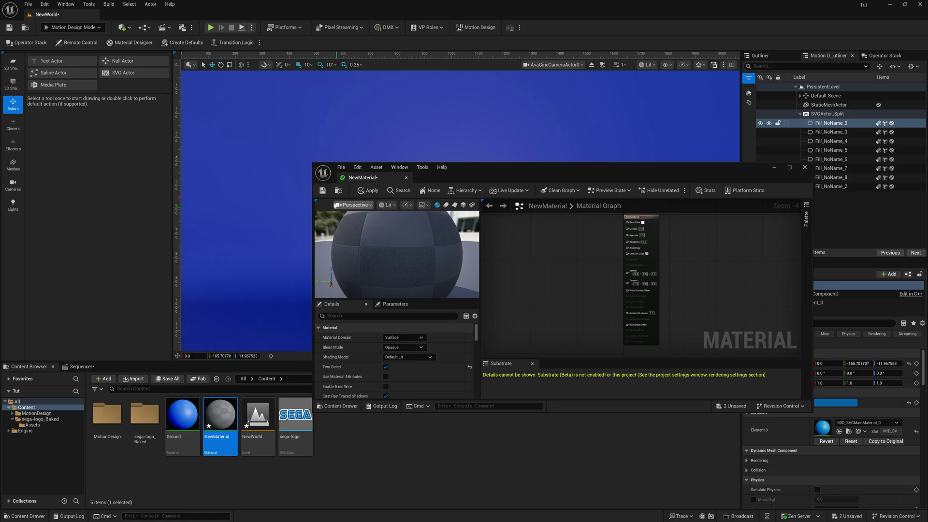
{"action": "left_click", "coordinate": [323, 191]}
Step: Select Fill_NoName_2 in the Outliner and drag NewMaterial onto its Element 0 material slot
{"action": "left_click", "coordinate": [830, 132]}
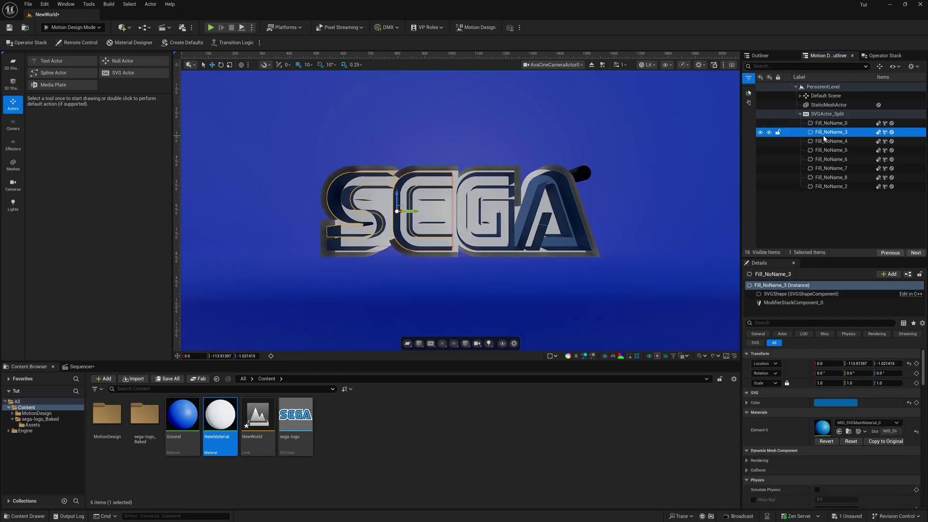
{"action": "left_click", "coordinate": [830, 141]}
{"action": "left_click", "coordinate": [830, 149]}
{"action": "left_click", "coordinate": [830, 159]}
{"action": "left_click", "coordinate": [833, 186]}
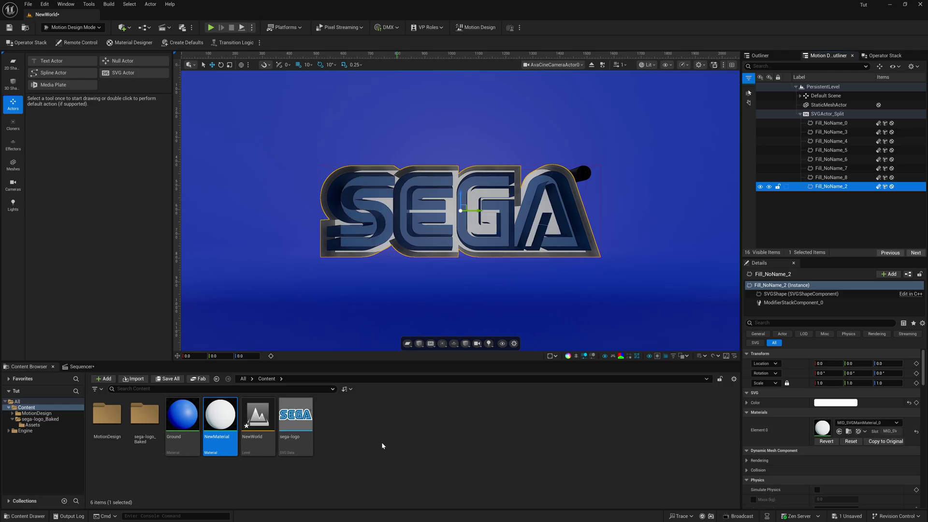
{"action": "right_click", "coordinate": [220, 408]}
{"action": "left_click_drag", "start_coordinate": [219, 415], "coordinate": [820, 429]}
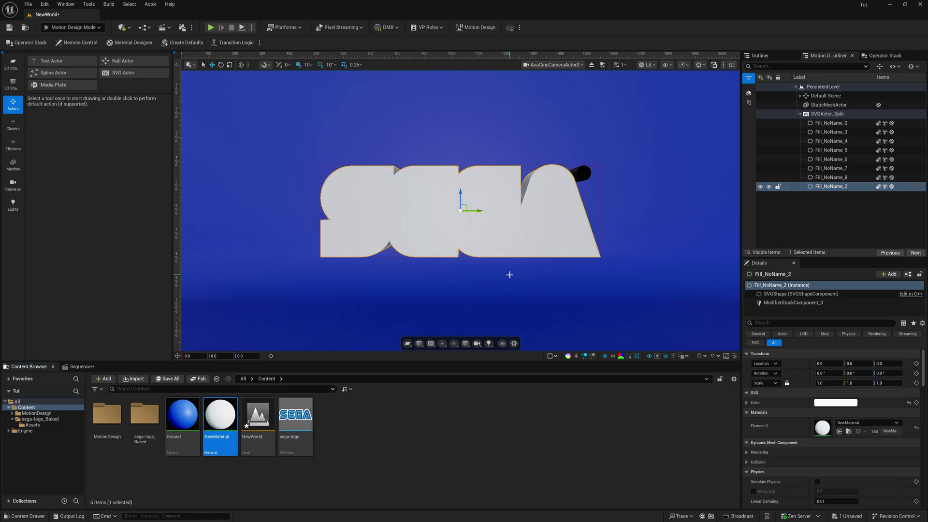